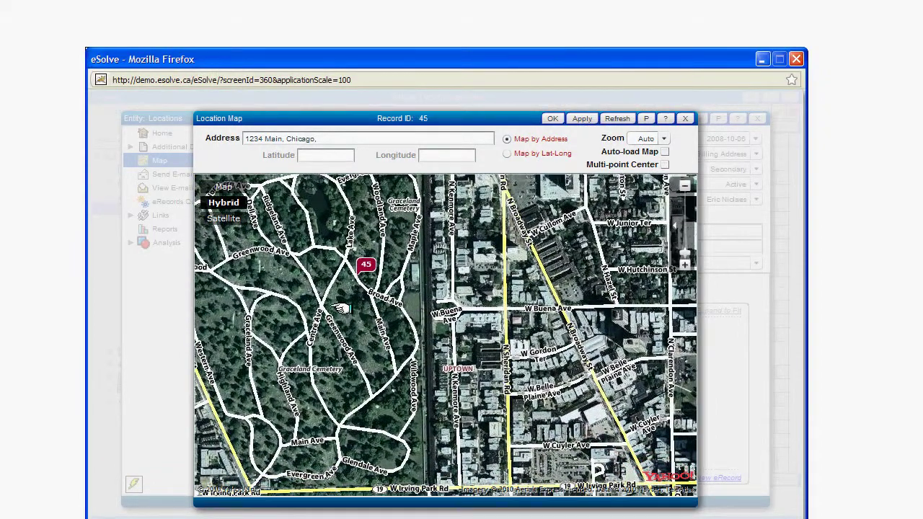
# Pan the hybrid map around location 45, toward the streets south-east and north-east of the marker.
pyautogui.moveTo(342, 309); pyautogui.dragTo(294, 269)
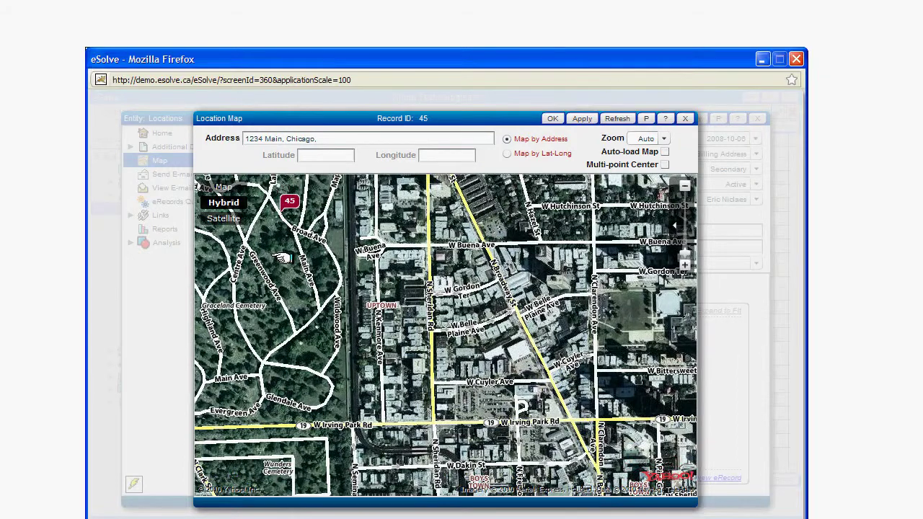
pyautogui.moveTo(294, 269); pyautogui.dragTo(278, 256)
pyautogui.moveTo(400, 217)
pyautogui.mouseDown()
pyautogui.moveTo(349, 267)
pyautogui.moveTo(280, 303)
pyautogui.mouseUp()
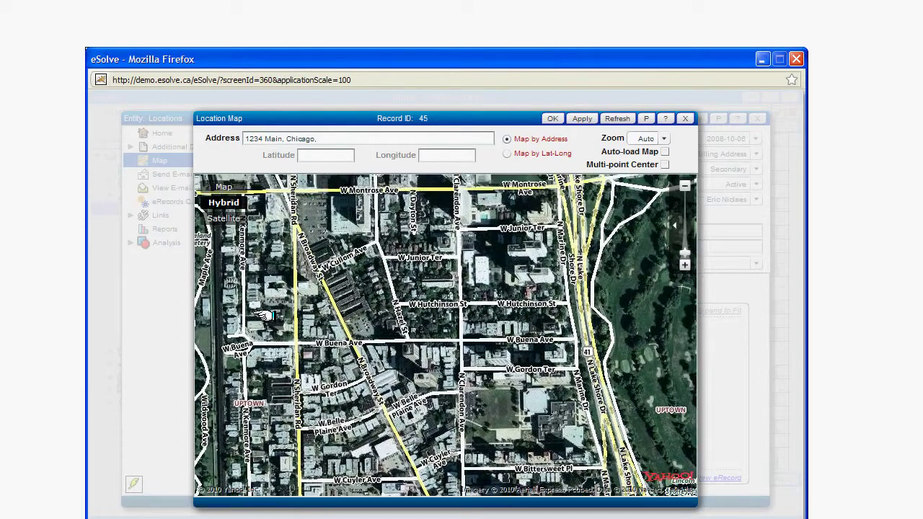
pyautogui.moveTo(279, 303); pyautogui.dragTo(224, 334)
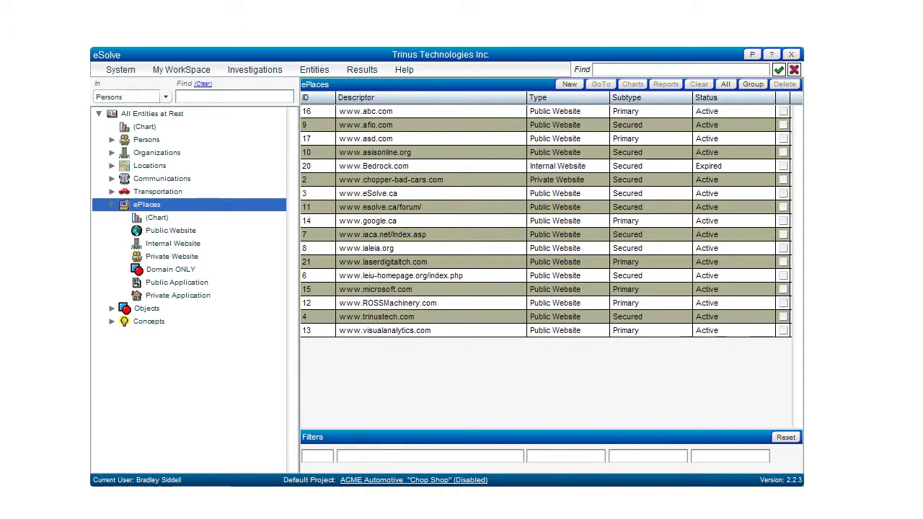
# Move from the ePlaces websites list to the Objects list.
pyautogui.click(146, 308)
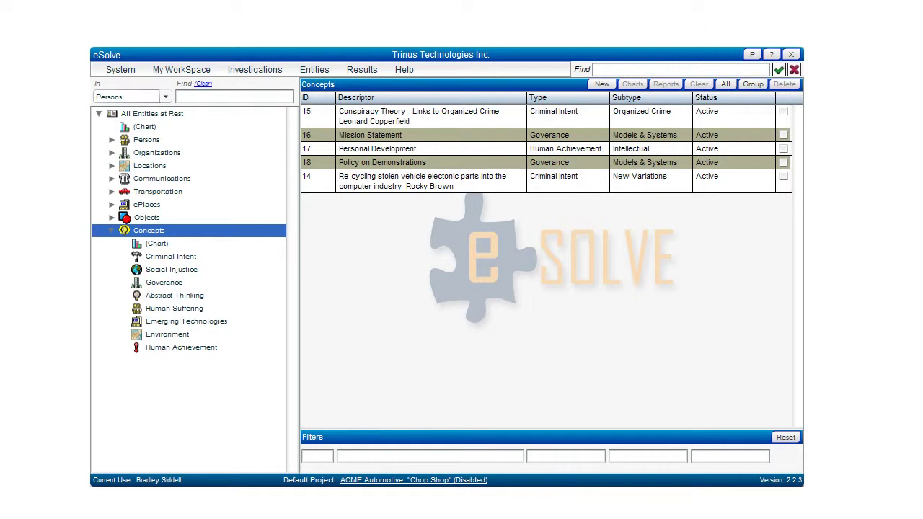
# Switch the Entities view to In Motion to show the Activities by Type pie chart.
pyautogui.click(314, 69)
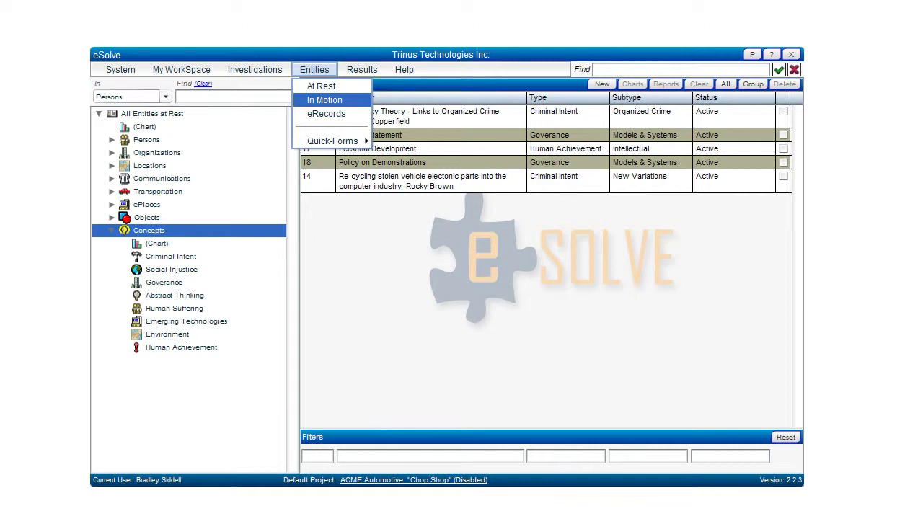
pyautogui.click(325, 99)
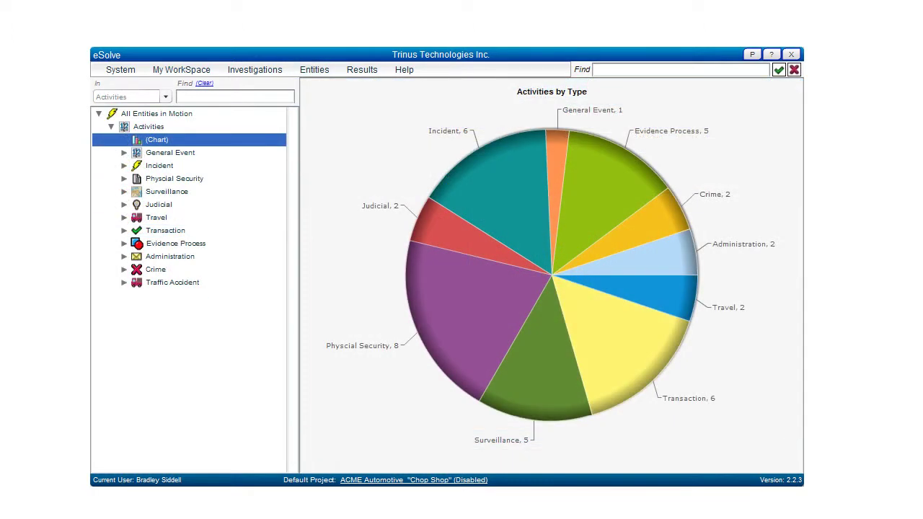